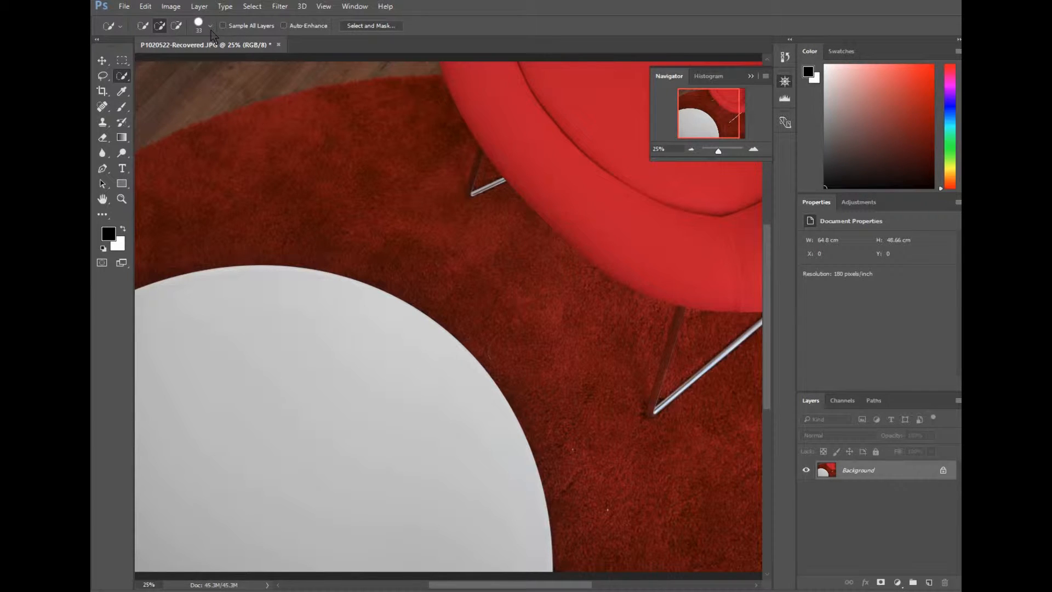
# - Enlarge the Quick Selection brush to 112 px and select the white round table top
pyautogui.click(211, 27)
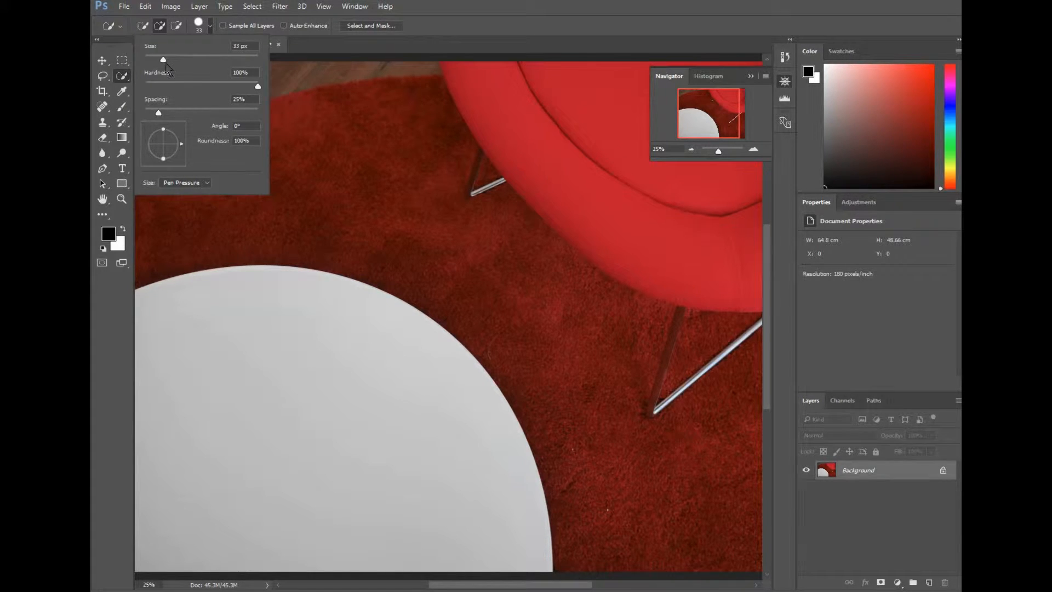
pyautogui.click(167, 60)
pyautogui.moveTo(170, 59); pyautogui.dragTo(190, 60)
pyautogui.click(204, 60)
pyautogui.click(242, 340)
pyautogui.moveTo(242, 329)
pyautogui.mouseDown()
pyautogui.moveTo(197, 330)
pyautogui.moveTo(235, 305)
pyautogui.moveTo(272, 310)
pyautogui.moveTo(338, 354)
pyautogui.mouseUp()
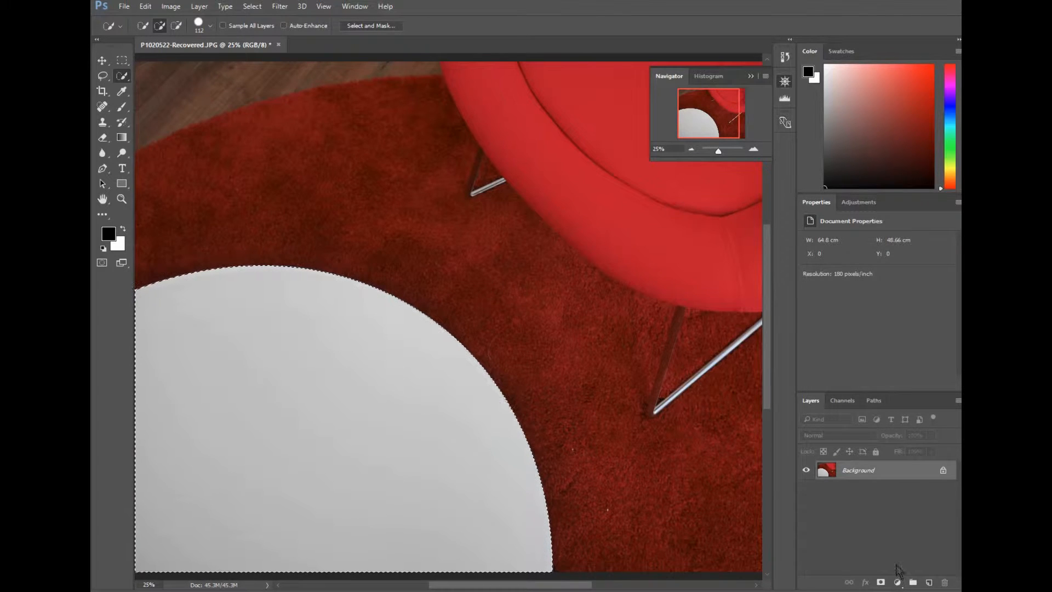
# - Try recolouring the selected table top with a Hue/Saturation adjustment layer and delete that layer
pyautogui.click(897, 583)
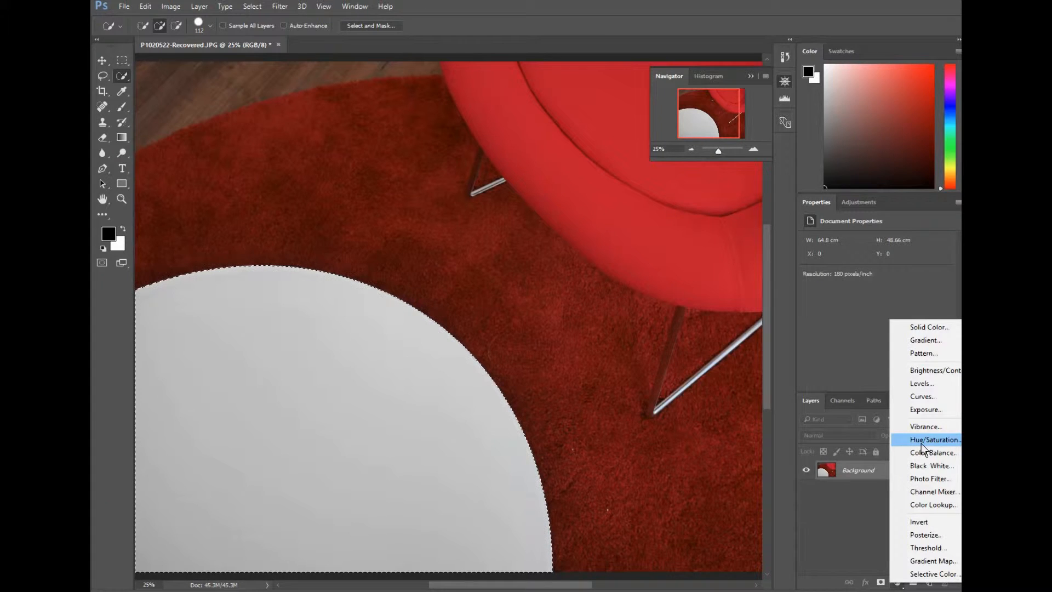
pyautogui.click(923, 446)
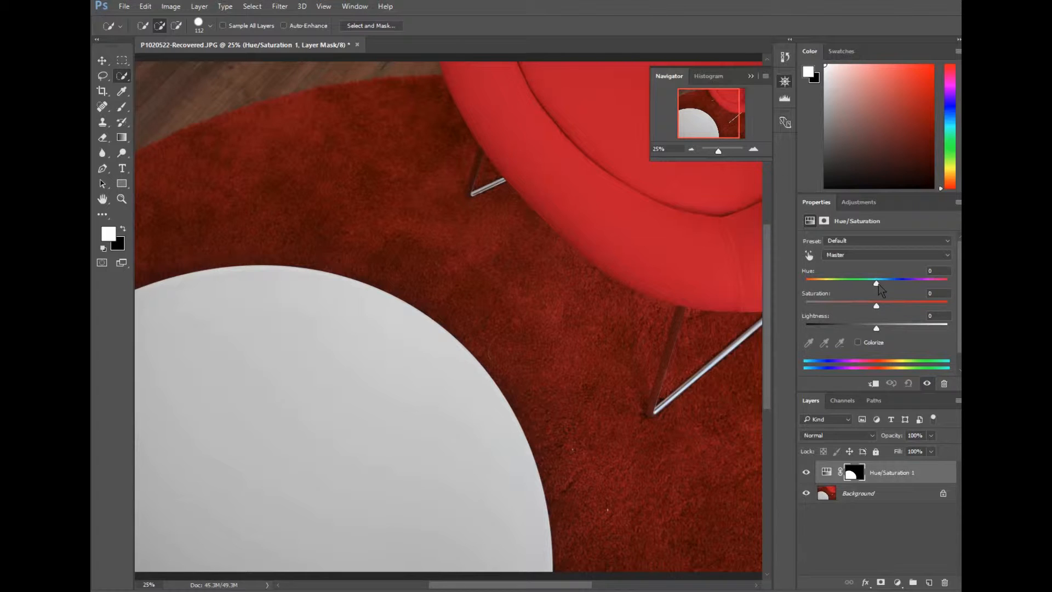
pyautogui.click(877, 283)
pyautogui.moveTo(883, 286)
pyautogui.mouseDown()
pyautogui.moveTo(922, 284)
pyautogui.moveTo(831, 293)
pyautogui.moveTo(912, 294)
pyautogui.moveTo(844, 295)
pyautogui.moveTo(904, 298)
pyautogui.moveTo(876, 297)
pyautogui.mouseUp()
pyautogui.moveTo(943, 474); pyautogui.dragTo(945, 582)
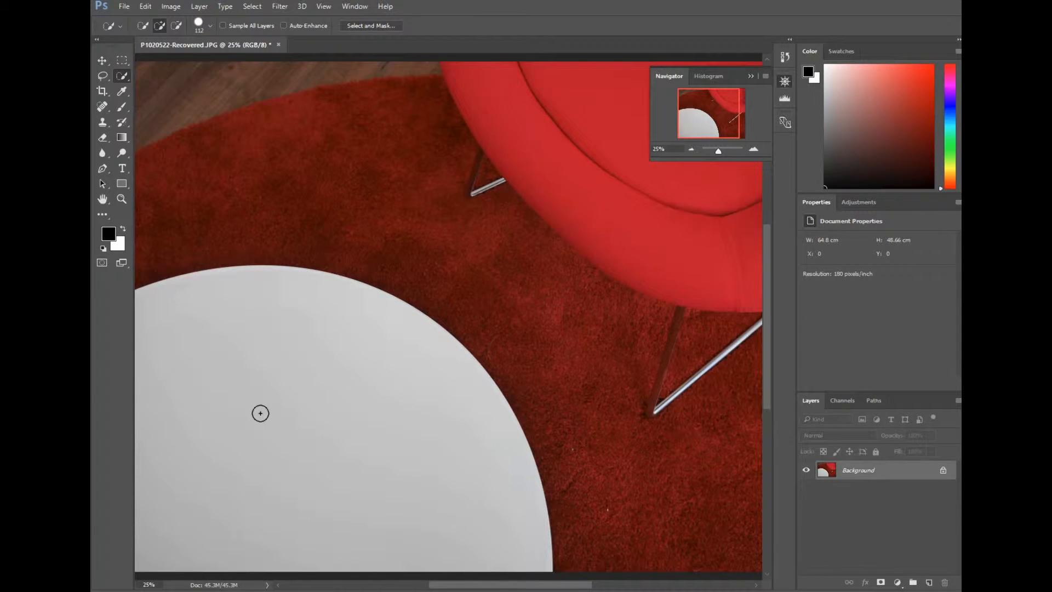
# - Reselect the table top and darken it with a Levels adjustment layer whose black input level is 118
pyautogui.moveTo(258, 430); pyautogui.dragTo(269, 349)
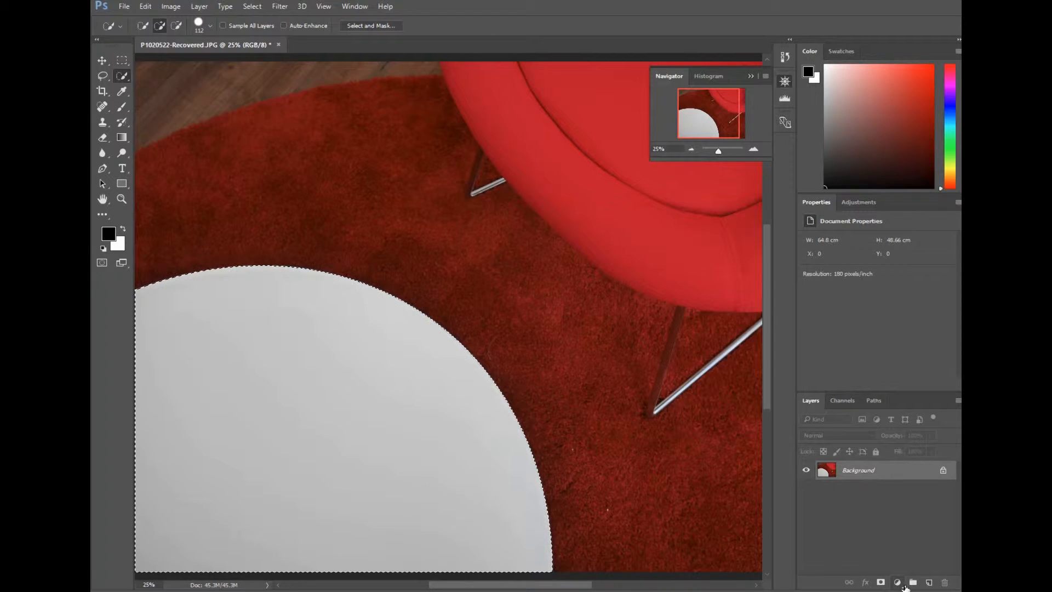
pyautogui.click(898, 583)
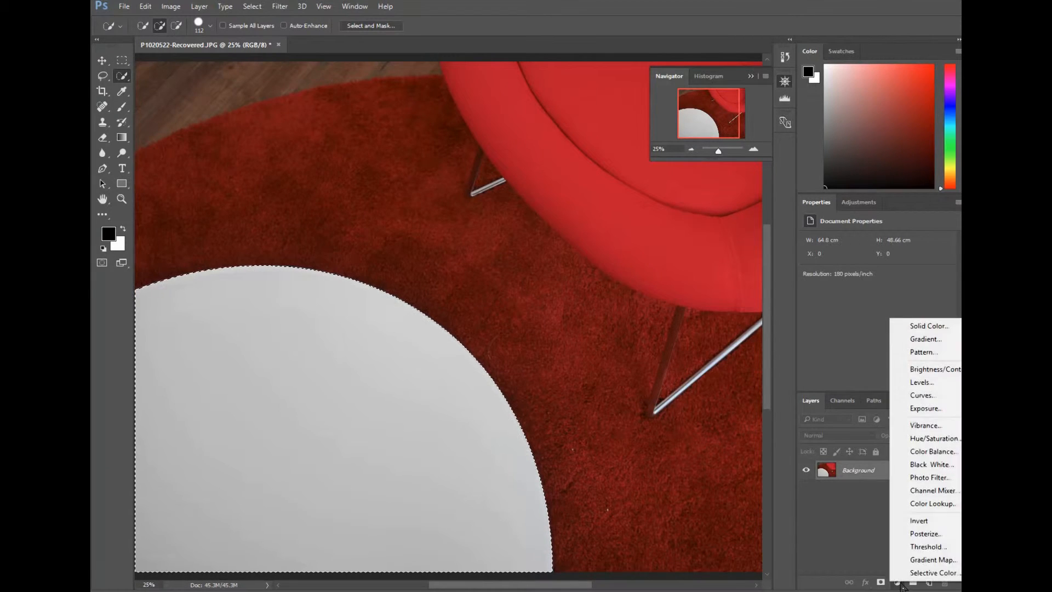
pyautogui.click(923, 383)
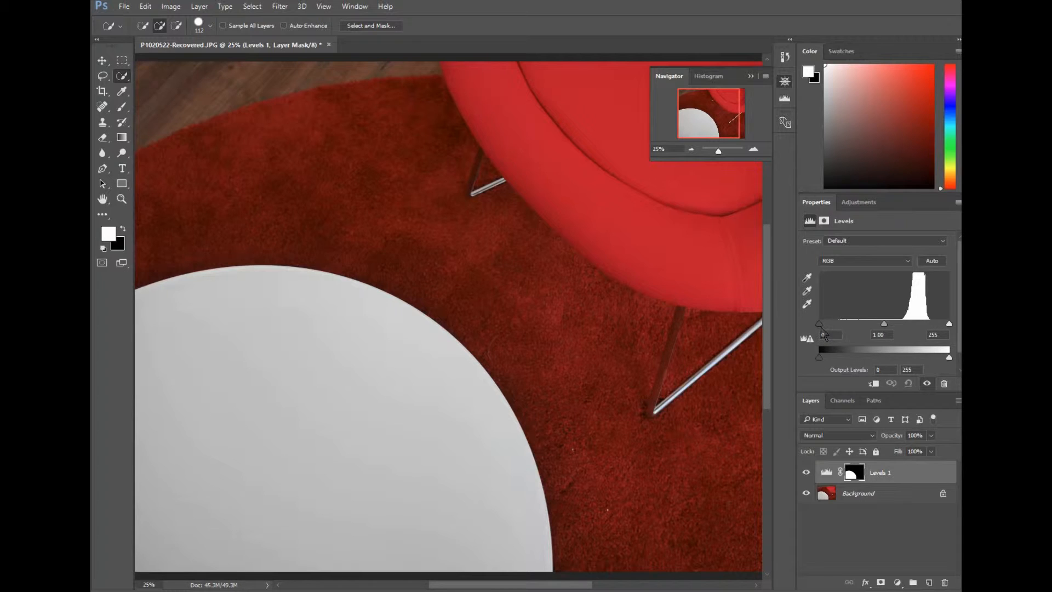
pyautogui.moveTo(822, 332); pyautogui.dragTo(879, 328)
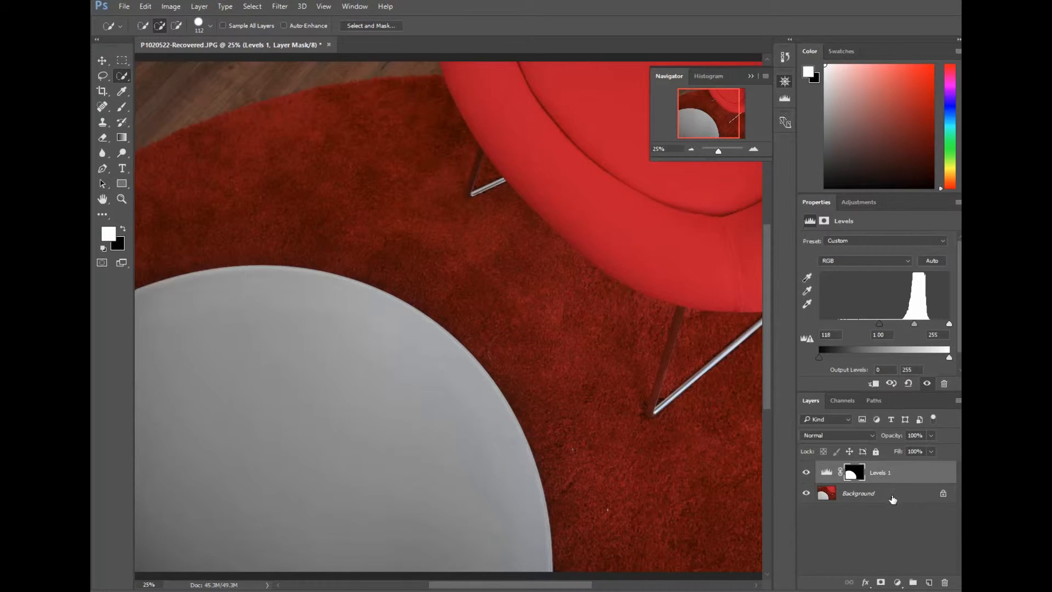
# - Select the table top on the Background layer, add a Hue/Saturation adjustment layer and place it above the Levels layer
pyautogui.click(894, 498)
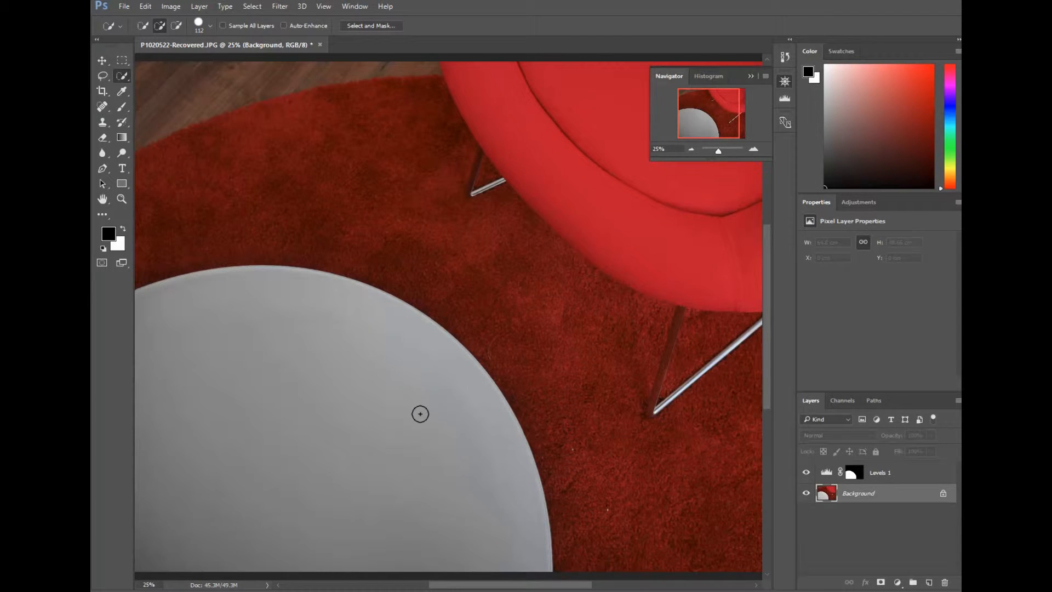
pyautogui.moveTo(231, 439); pyautogui.dragTo(205, 356)
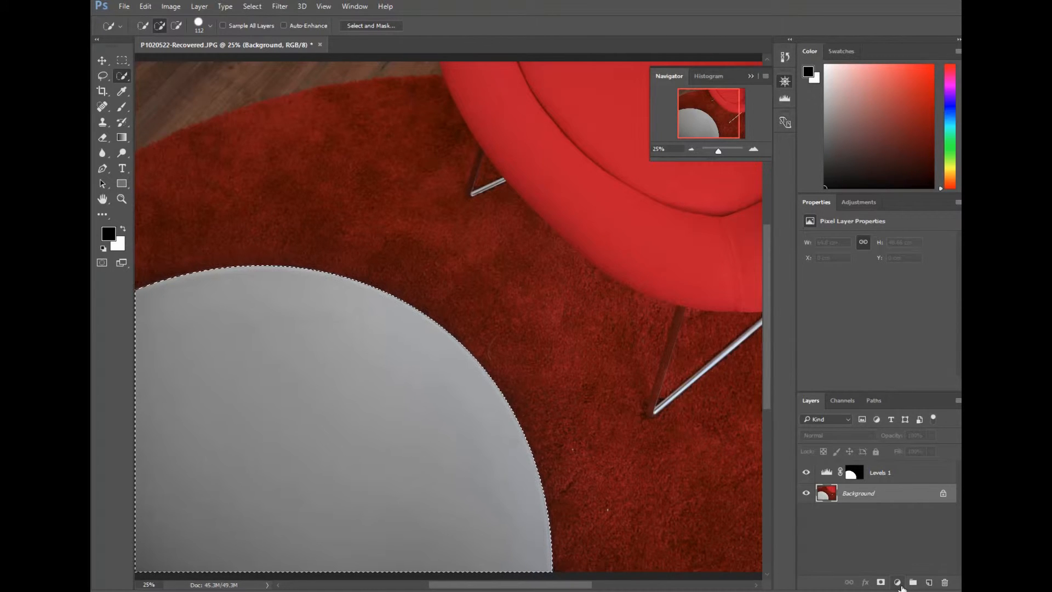
pyautogui.click(899, 584)
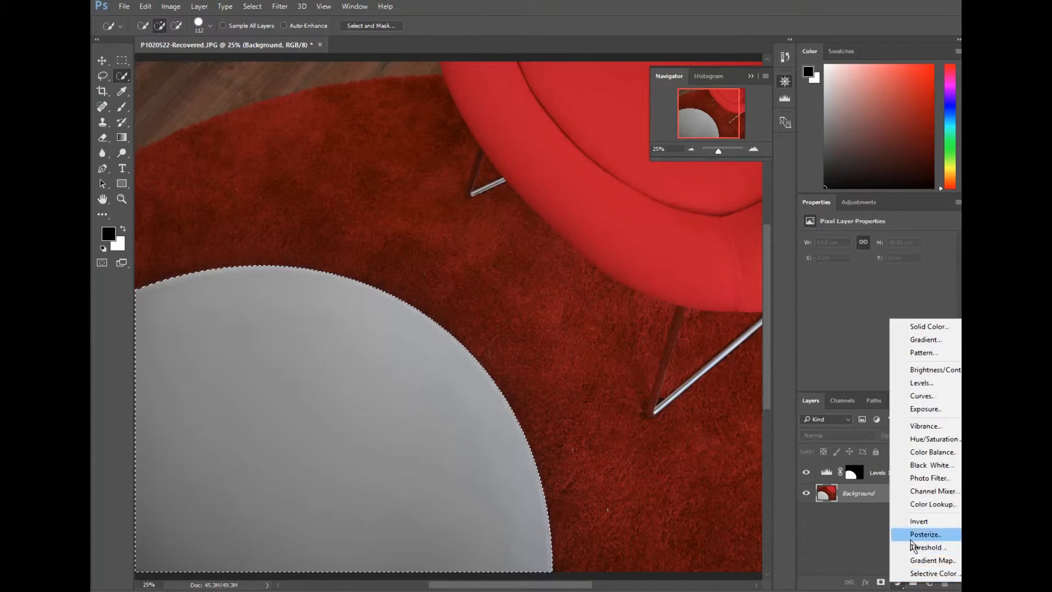
pyautogui.click(925, 439)
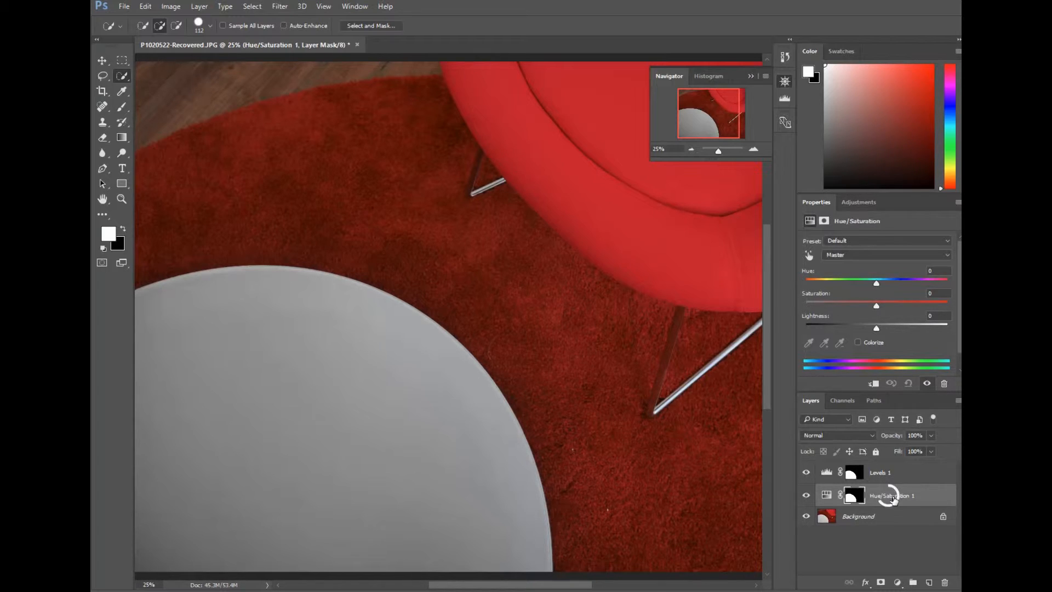
pyautogui.rightClick(887, 497)
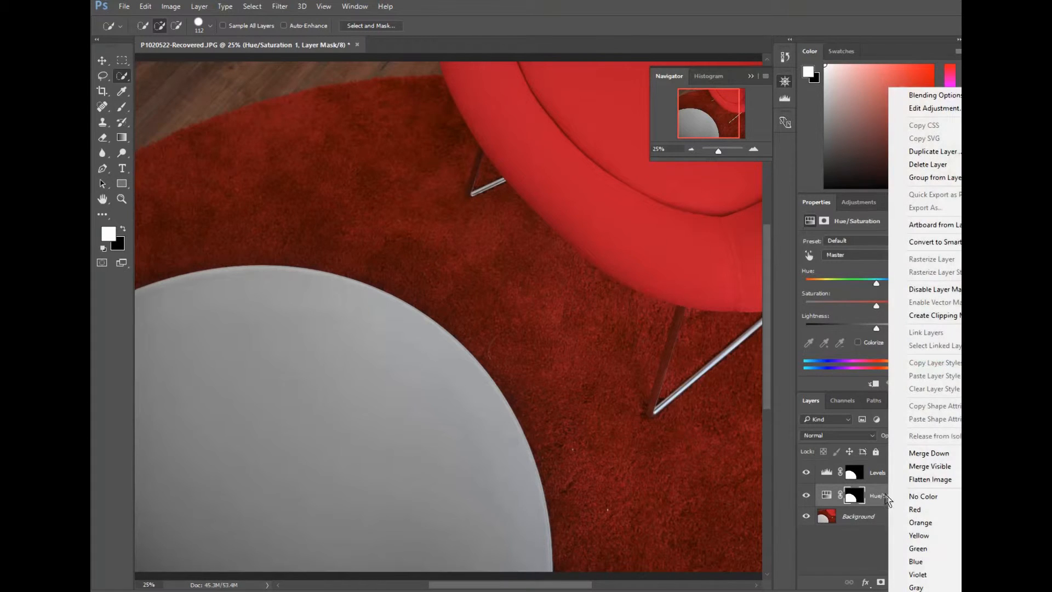
pyautogui.click(885, 498)
pyautogui.moveTo(886, 497); pyautogui.dragTo(883, 481)
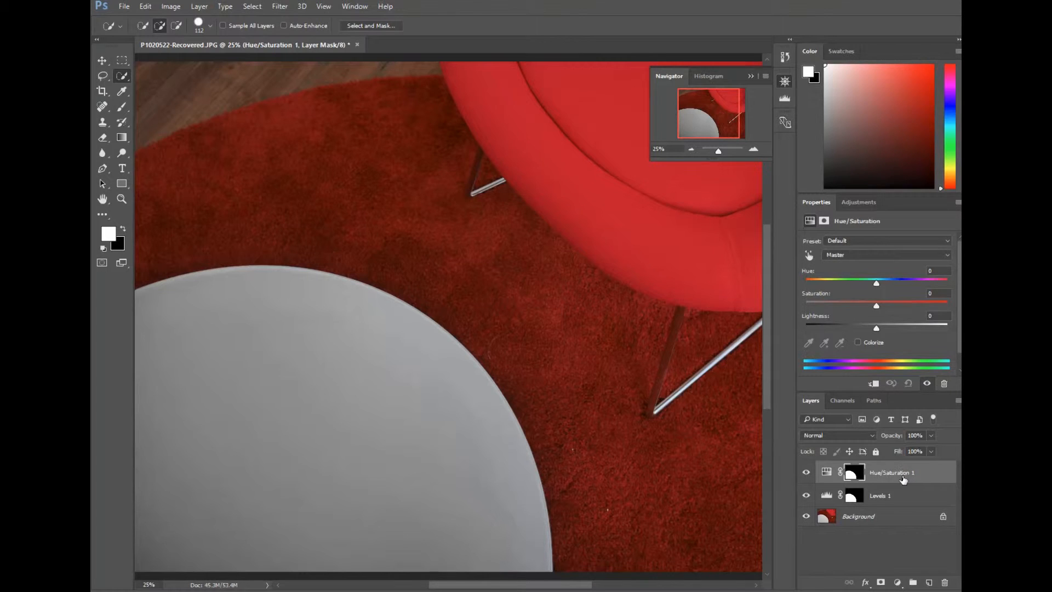
pyautogui.moveTo(904, 479)
pyautogui.mouseDown()
pyautogui.moveTo(908, 501)
pyautogui.moveTo(903, 475)
pyautogui.mouseUp()
# - Try out the Hue/Saturation layer's colour settings, ending at hue -4 and lightness -4
pyautogui.moveTo(878, 287)
pyautogui.mouseDown()
pyautogui.moveTo(920, 286)
pyautogui.moveTo(845, 291)
pyautogui.moveTo(932, 287)
pyautogui.moveTo(827, 300)
pyautogui.moveTo(875, 300)
pyautogui.mouseUp()
pyautogui.moveTo(892, 335)
pyautogui.mouseDown()
pyautogui.moveTo(849, 341)
pyautogui.moveTo(878, 341)
pyautogui.moveTo(874, 331)
pyautogui.mouseUp()
pyautogui.moveTo(876, 288)
pyautogui.mouseDown()
pyautogui.moveTo(911, 289)
pyautogui.moveTo(841, 298)
pyautogui.moveTo(875, 296)
pyautogui.mouseUp()
# - Delete both the Hue/Saturation and the Levels adjustment layers
pyautogui.click(949, 481)
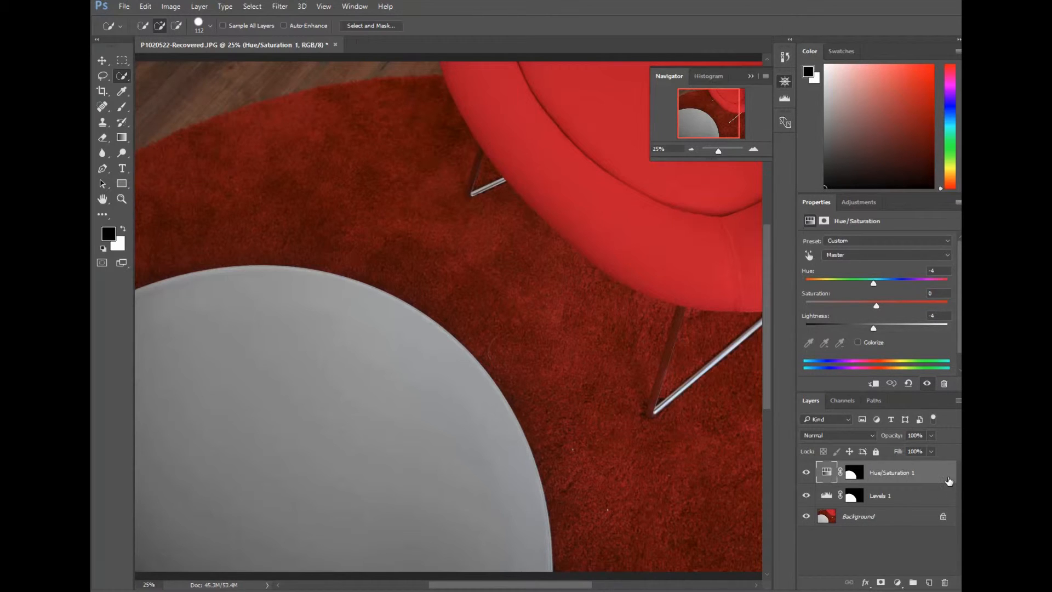
pyautogui.moveTo(941, 475); pyautogui.dragTo(952, 584)
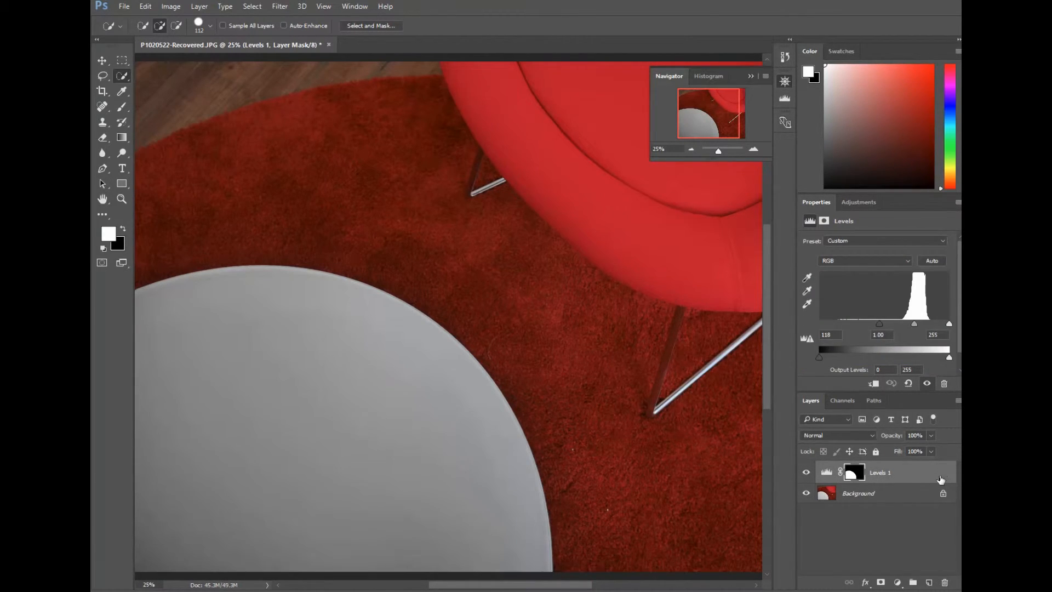
pyautogui.moveTo(940, 480); pyautogui.dragTo(943, 581)
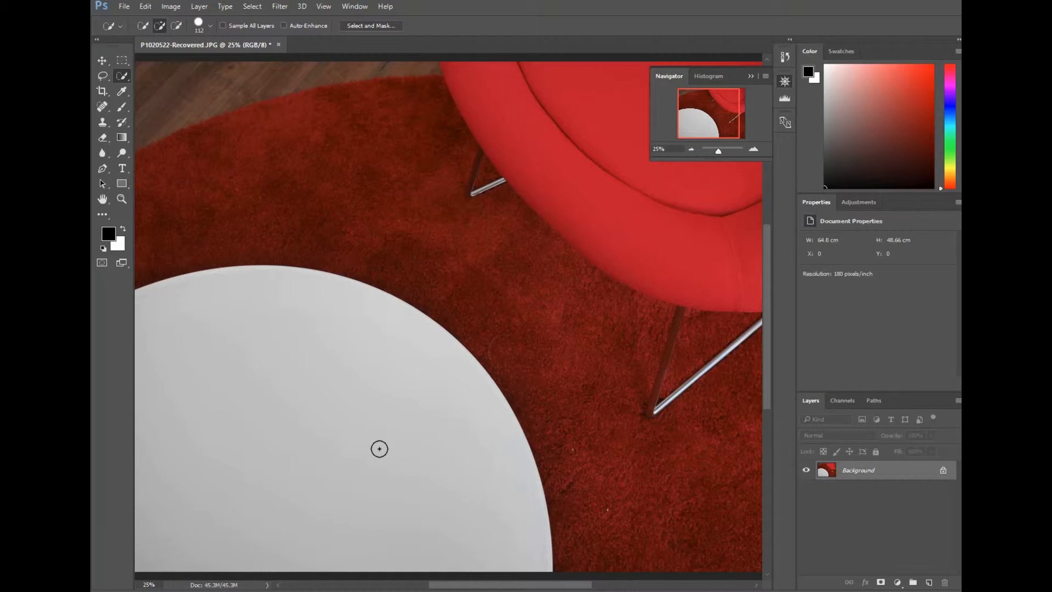
# - Select the white table top again and add a Channel Mixer adjustment layer for it
pyautogui.moveTo(233, 526)
pyautogui.mouseDown()
pyautogui.moveTo(206, 394)
pyautogui.moveTo(215, 350)
pyautogui.mouseUp()
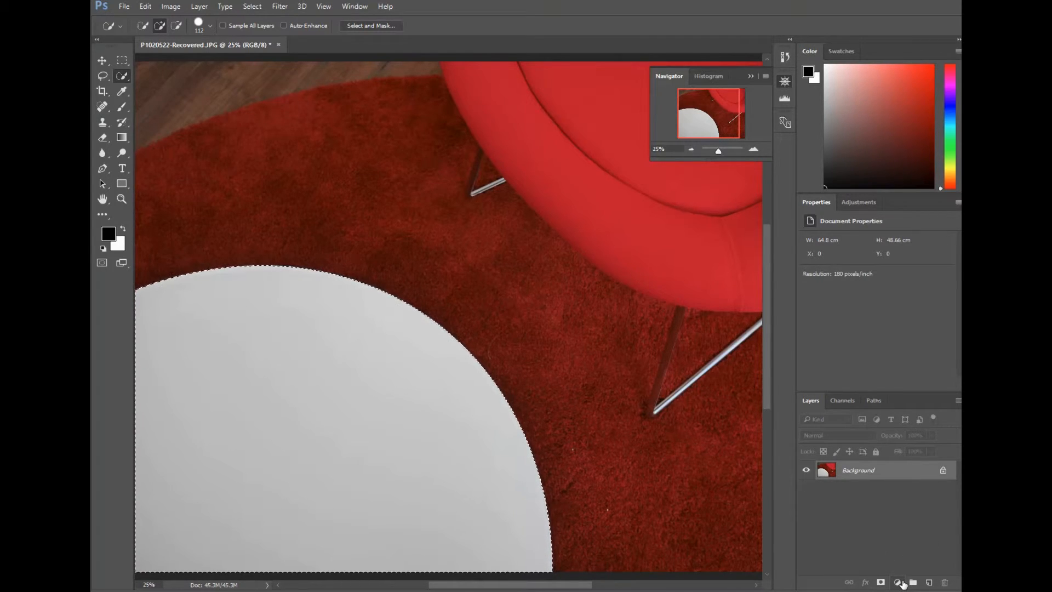
pyautogui.click(899, 583)
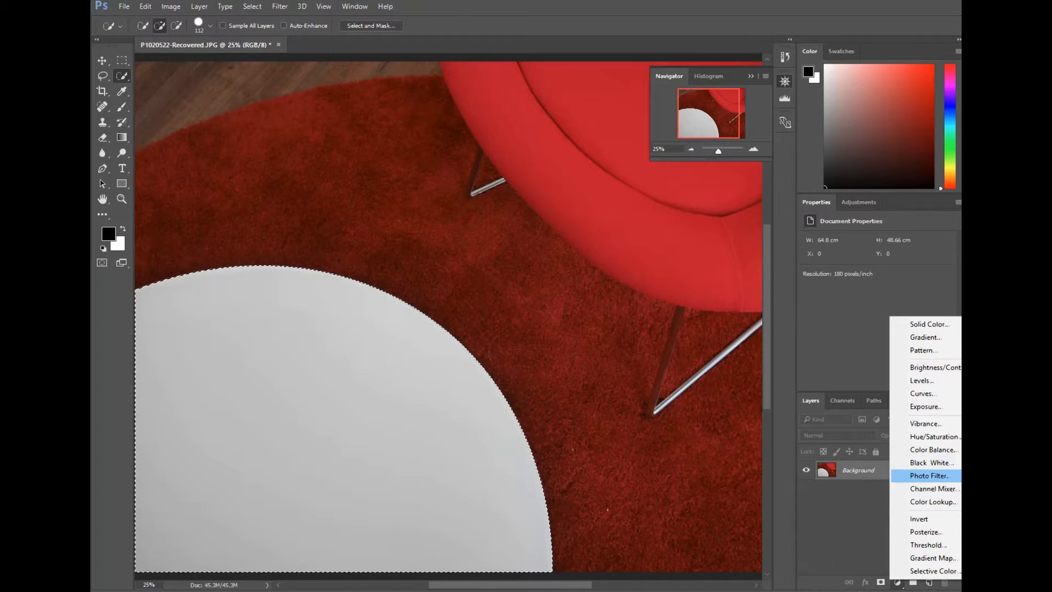
pyautogui.click(944, 490)
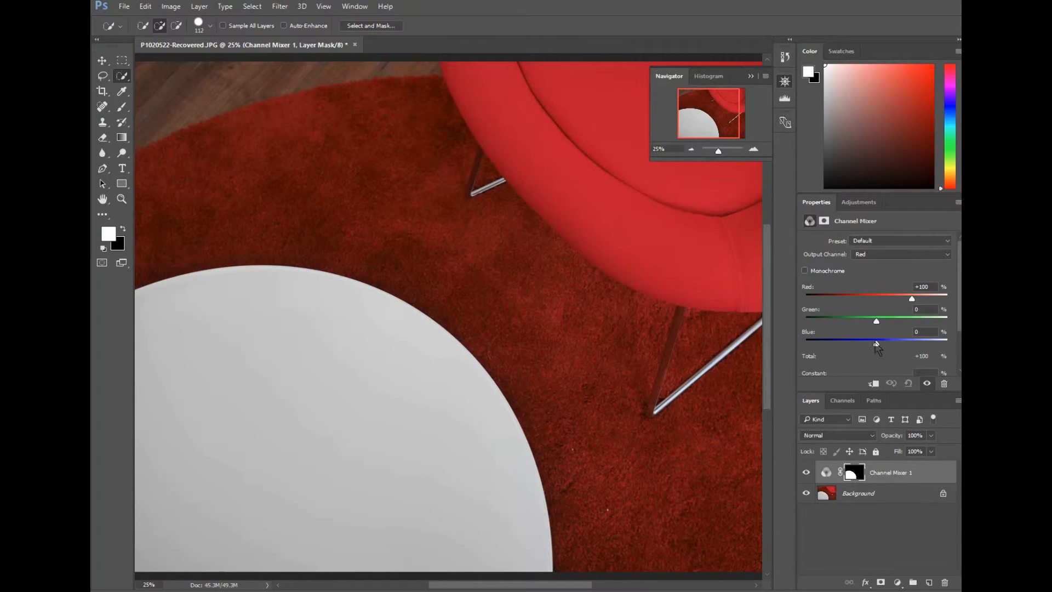
# - Turn the table top turquoise by setting the Channel Mixer's Red output to +72 red, +3 green and -88 blue
pyautogui.moveTo(877, 345)
pyautogui.mouseDown()
pyautogui.moveTo(856, 346)
pyautogui.moveTo(904, 346)
pyautogui.moveTo(877, 346)
pyautogui.mouseUp()
pyautogui.moveTo(911, 300); pyautogui.dragTo(862, 347)
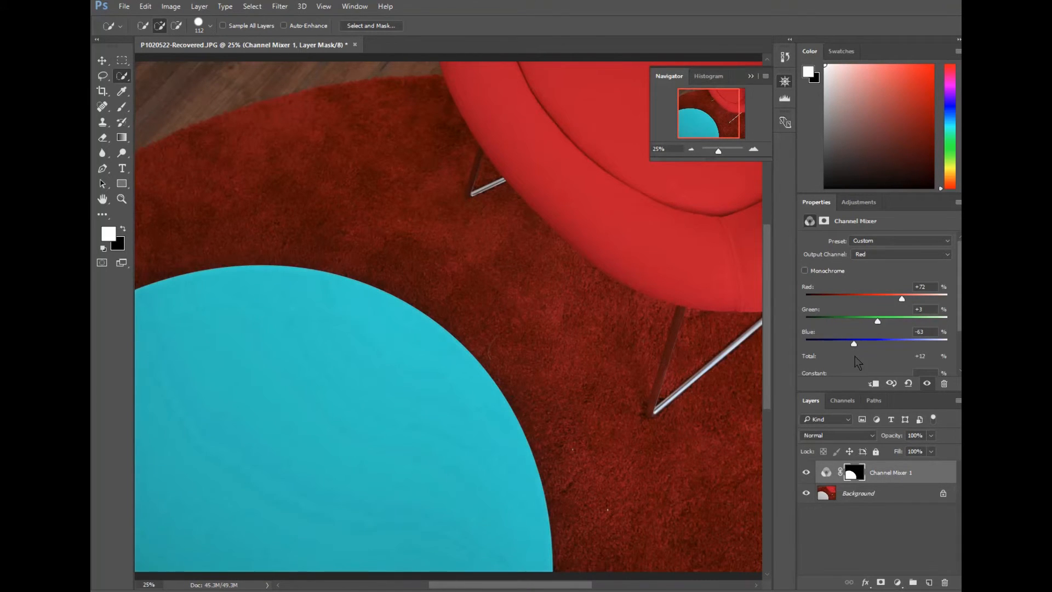
pyautogui.click(853, 344)
pyautogui.moveTo(853, 344); pyautogui.dragTo(845, 344)
# - Select the table top on the Background layer, add a Hue/Saturation adjustment layer and move it above the Channel Mixer layer
pyautogui.click(902, 494)
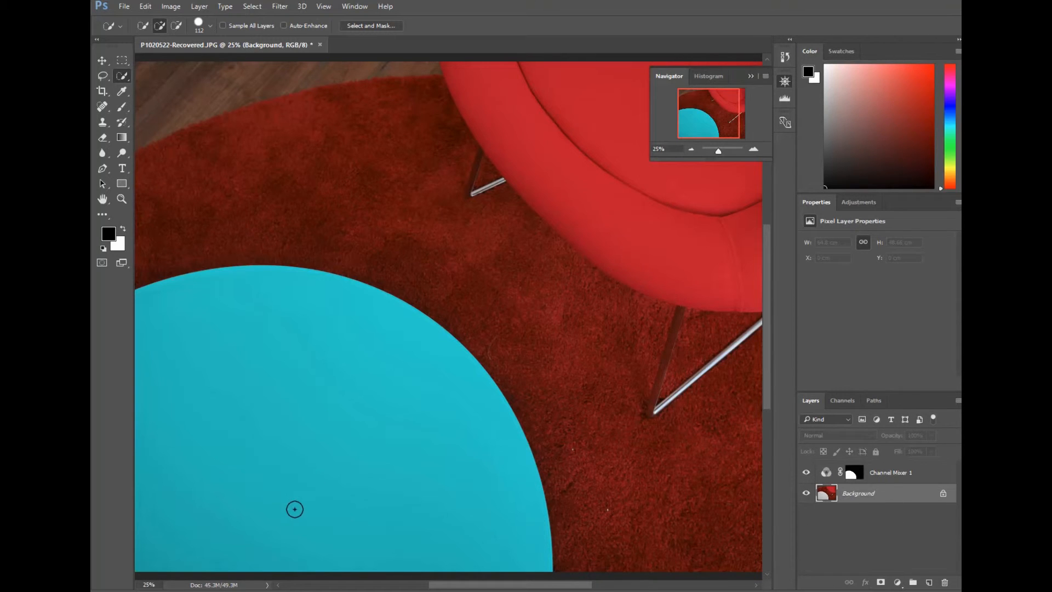
pyautogui.moveTo(293, 507)
pyautogui.mouseDown()
pyautogui.moveTo(299, 455)
pyautogui.moveTo(263, 399)
pyautogui.mouseUp()
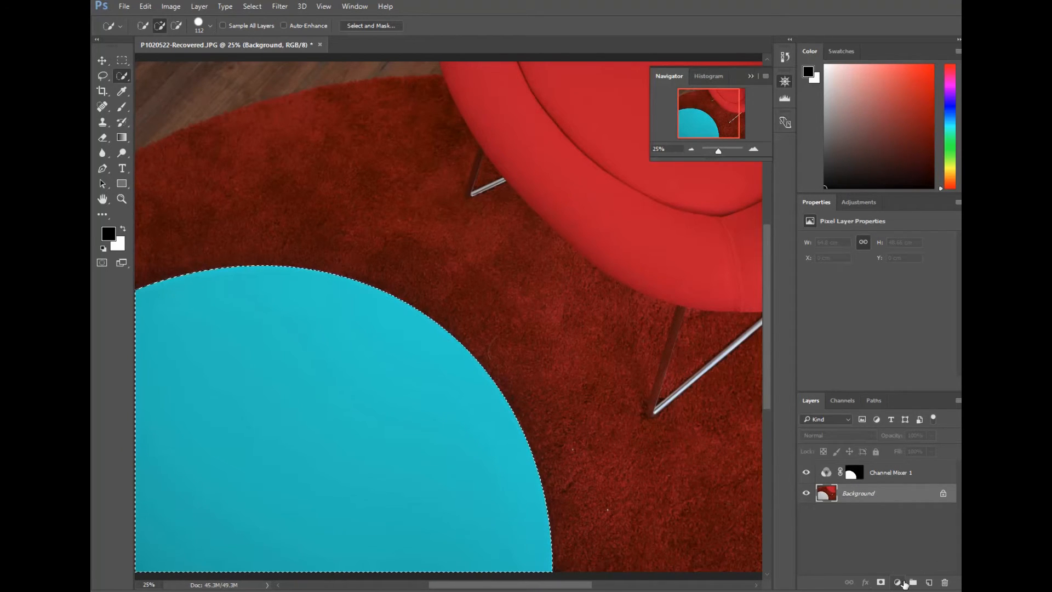
pyautogui.click(899, 582)
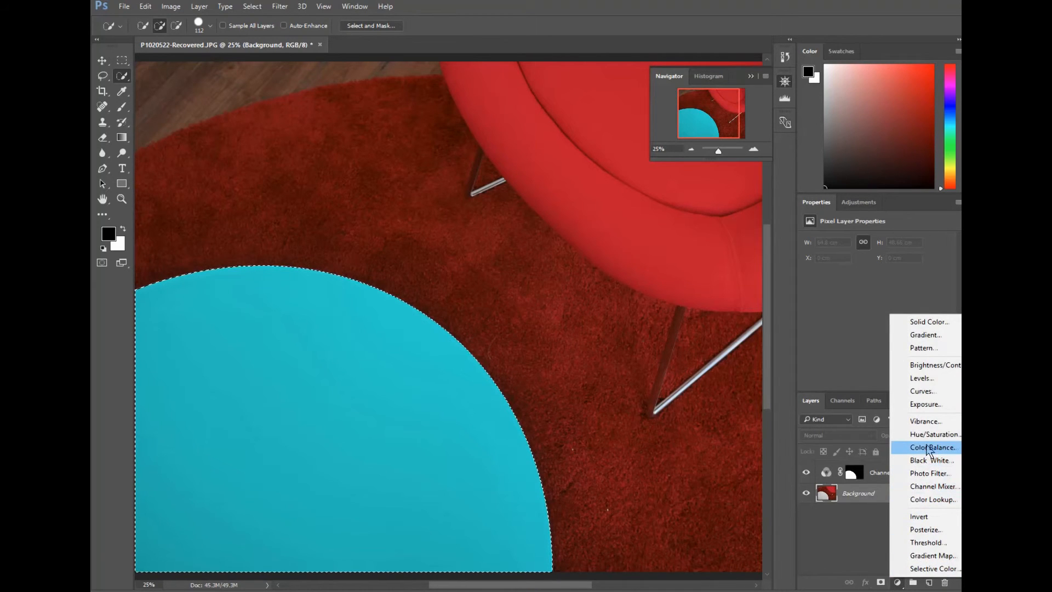
pyautogui.click(925, 436)
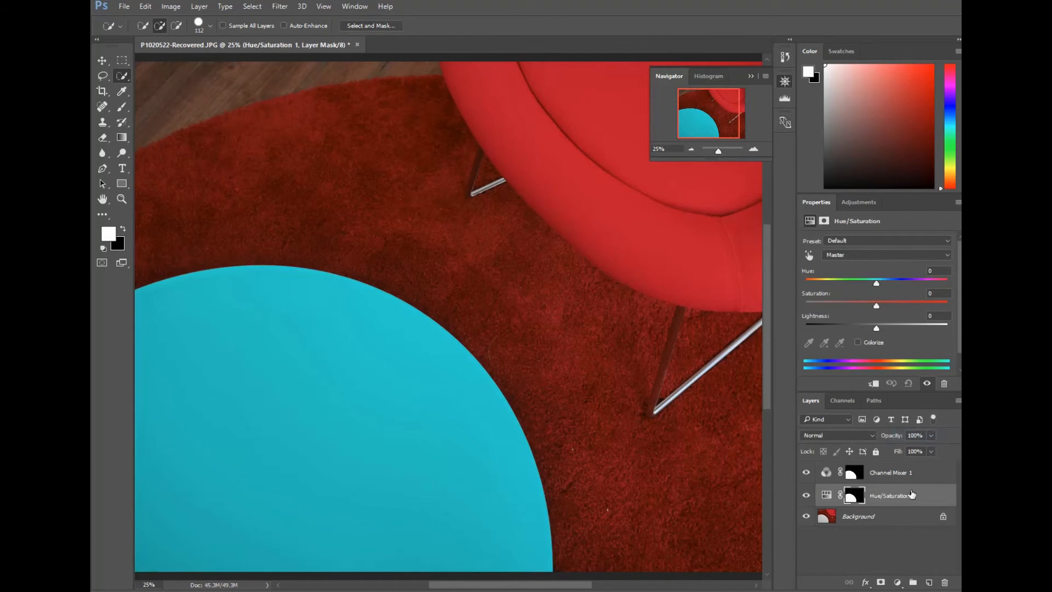
pyautogui.moveTo(913, 496)
pyautogui.mouseDown()
pyautogui.moveTo(893, 473)
pyautogui.moveTo(910, 478)
pyautogui.mouseUp()
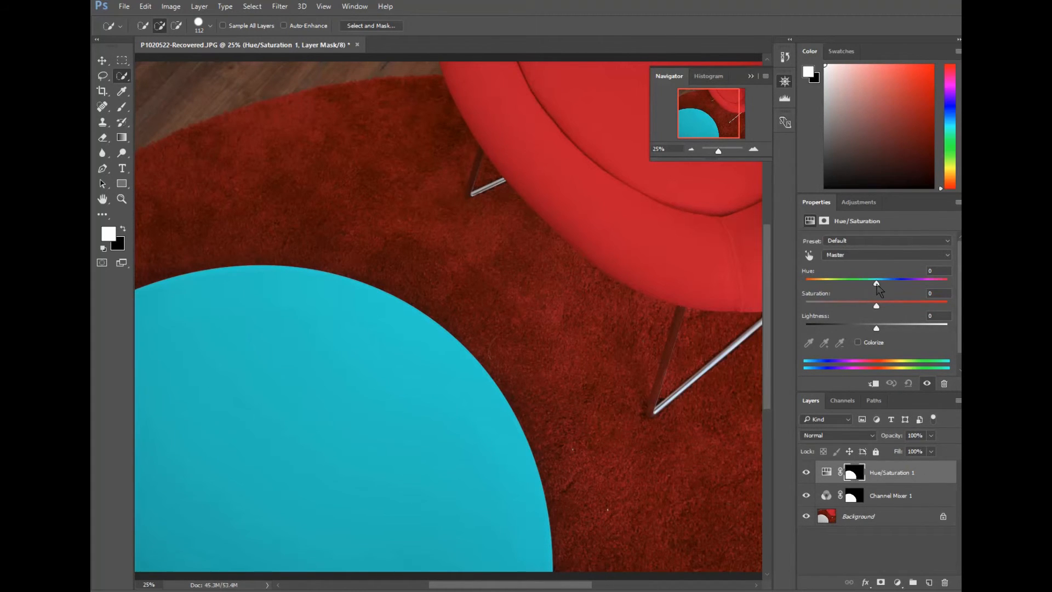
# - Fine-tune the table top's colour with hue -4, saturation -4 and lightness -2
pyautogui.moveTo(876, 283); pyautogui.dragTo(841, 293)
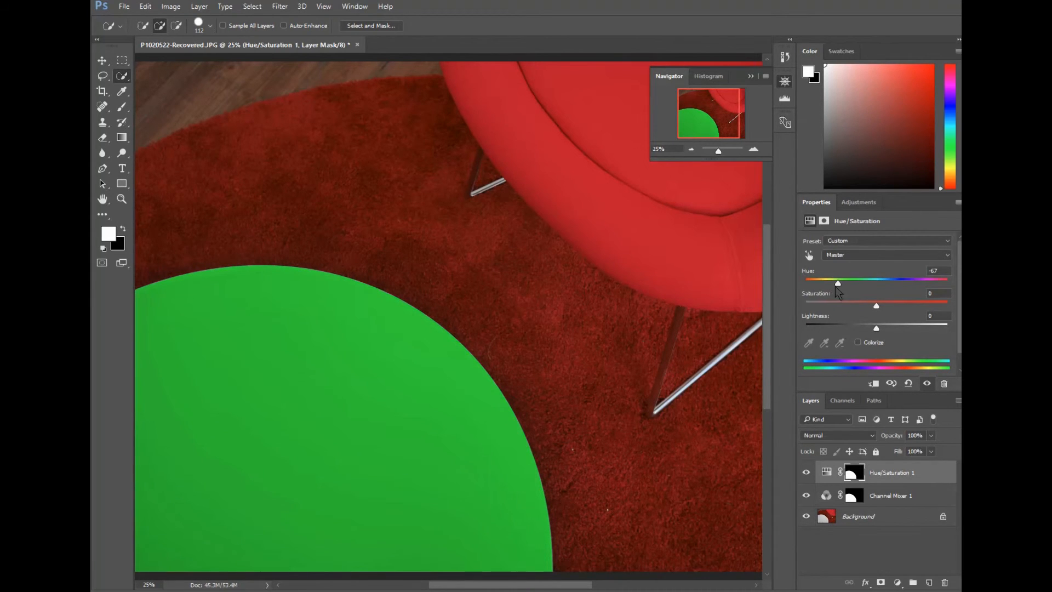
pyautogui.moveTo(877, 305); pyautogui.dragTo(875, 333)
pyautogui.moveTo(843, 285); pyautogui.dragTo(874, 302)
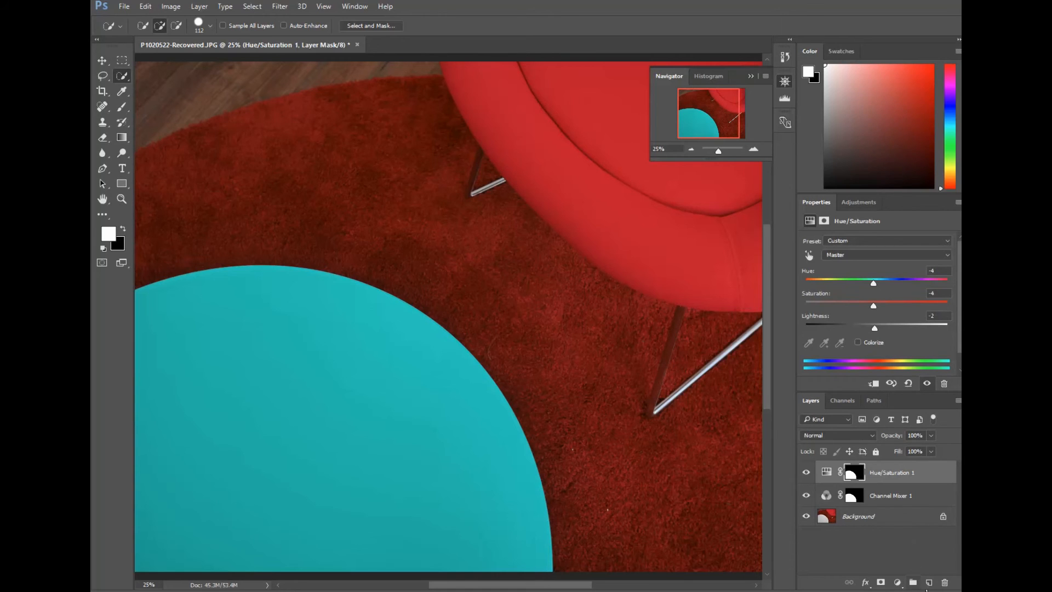
# - Make the Channel Mixer adjustment layer the active layer
pyautogui.click(897, 583)
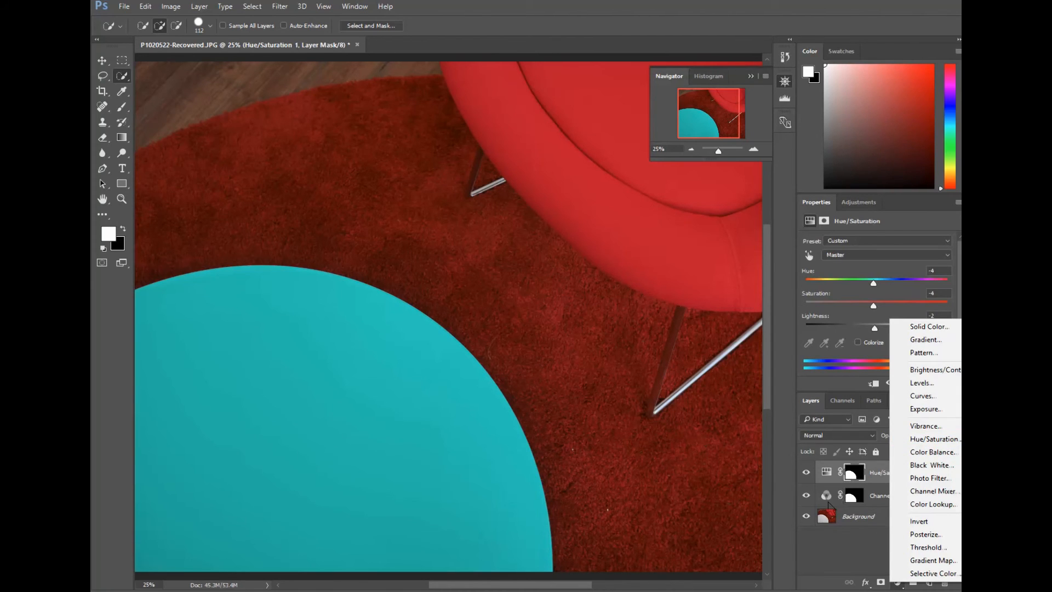
pyautogui.click(888, 519)
pyautogui.click(887, 519)
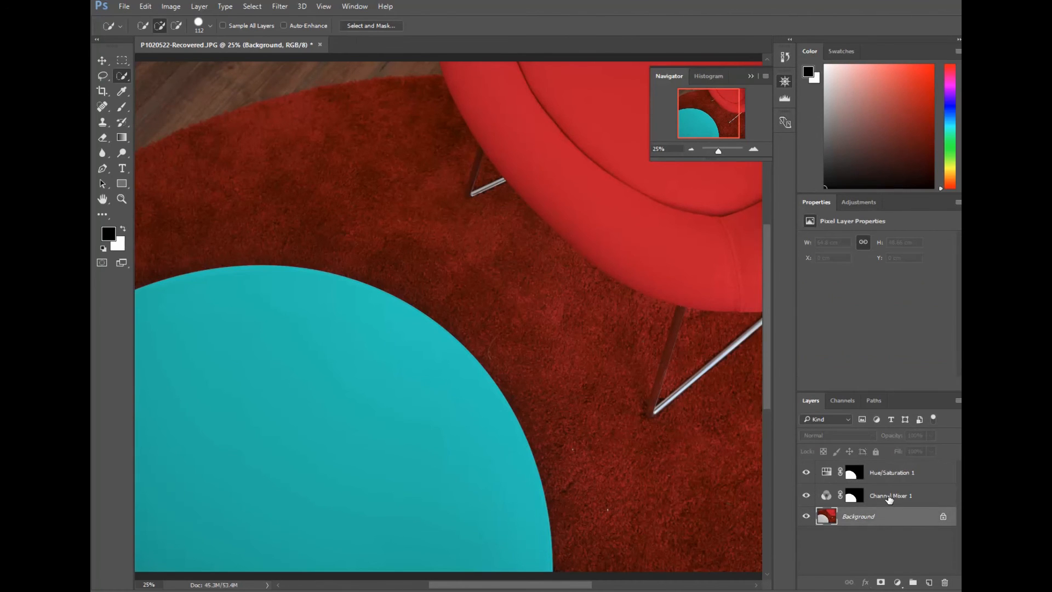
pyautogui.click(889, 498)
pyautogui.press('x')
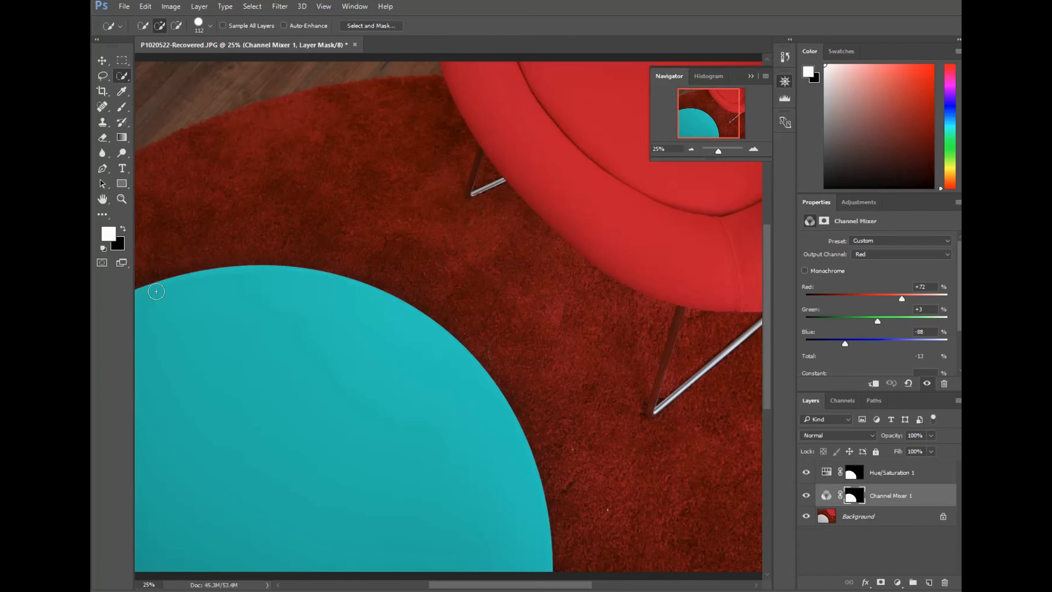